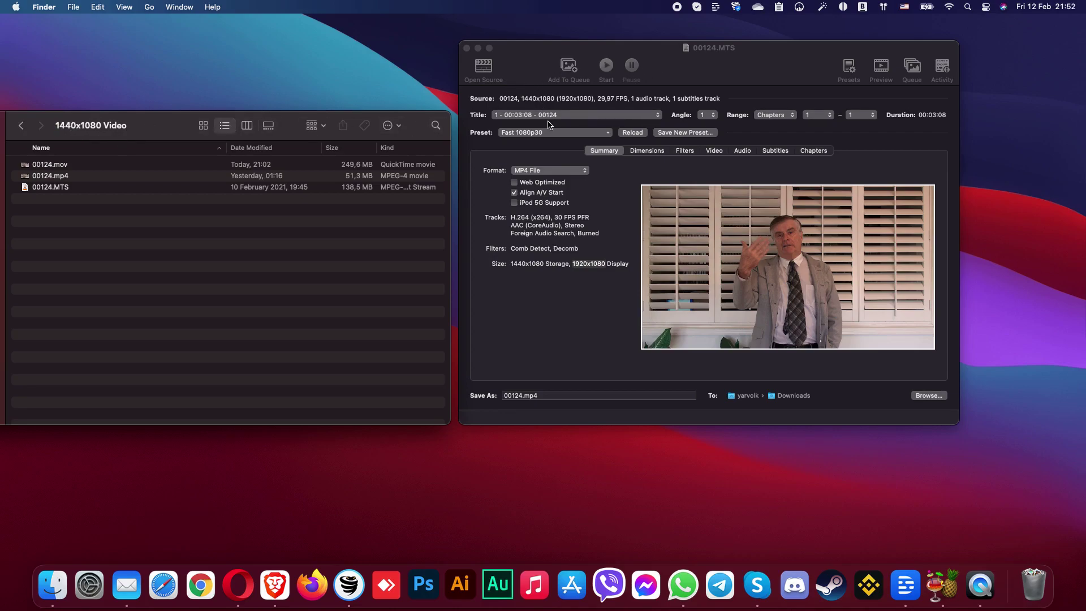
After checking the 00124 files in Finder, open Descript's 00124 project and move its window aside.
{"action": "left_click", "coordinate": [71, 187]}
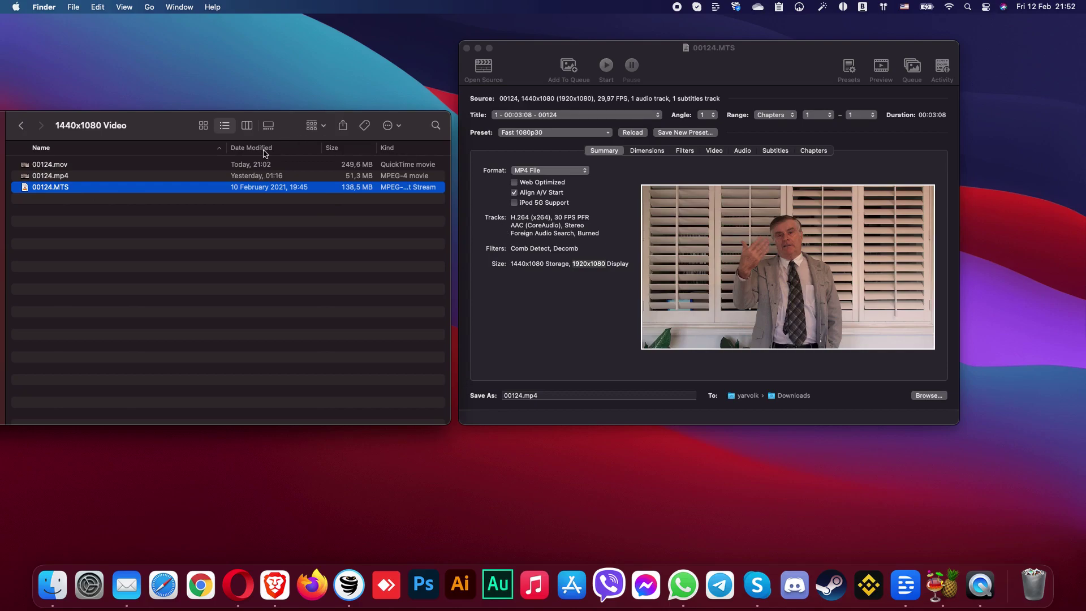
{"action": "left_click", "coordinate": [54, 164]}
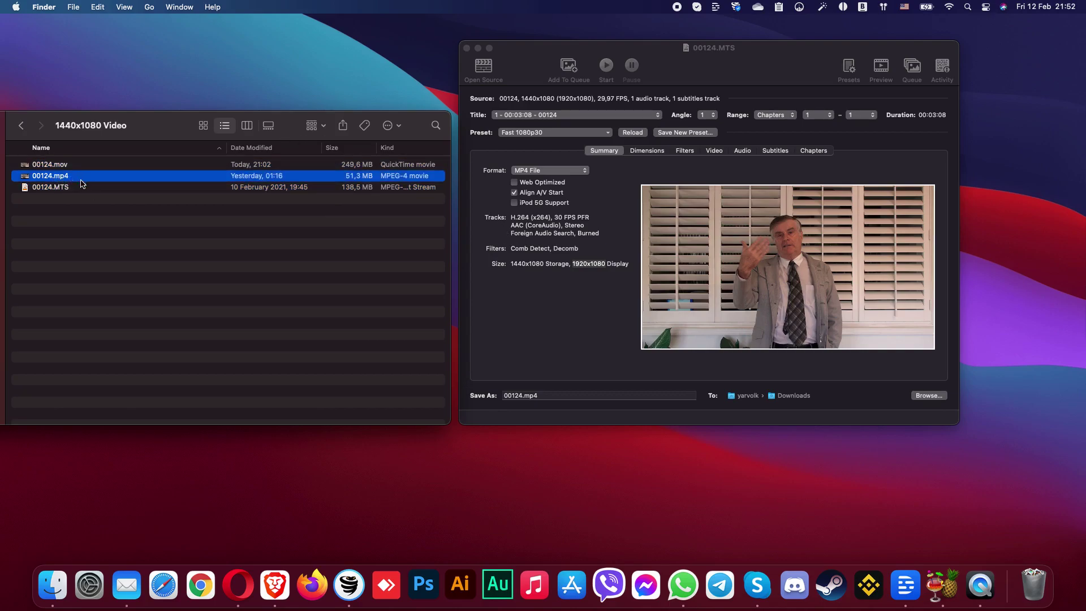
{"action": "left_click", "coordinate": [906, 584]}
{"action": "left_click", "coordinate": [478, 174]}
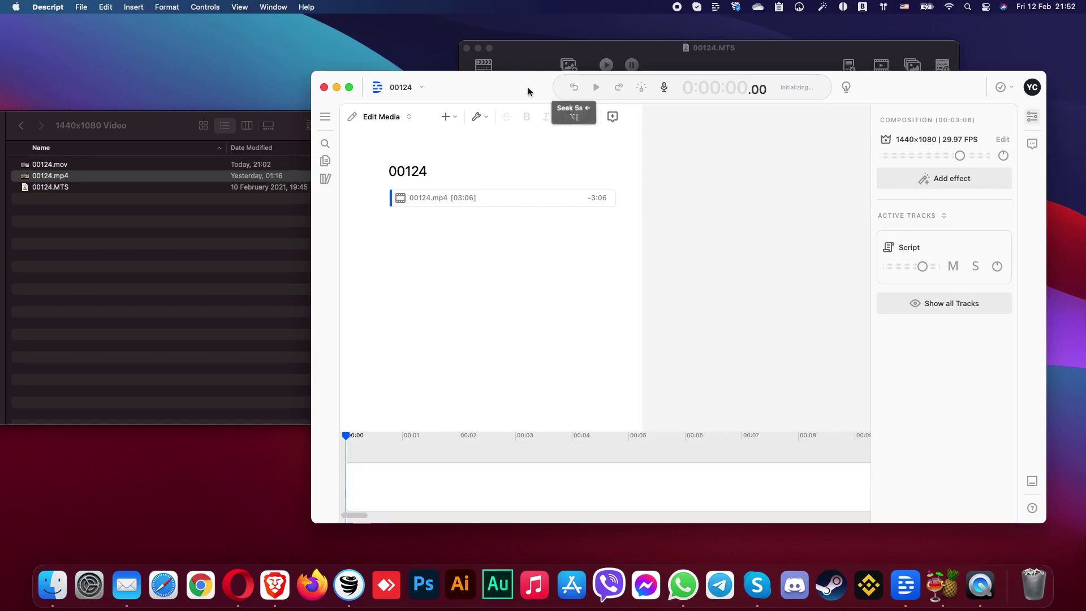
{"action": "mouse_move", "coordinate": [530, 89]}
{"action": "left_mouse_down"}
{"action": "mouse_move", "coordinate": [484, 61]}
{"action": "mouse_move", "coordinate": [457, 63]}
{"action": "left_mouse_up"}
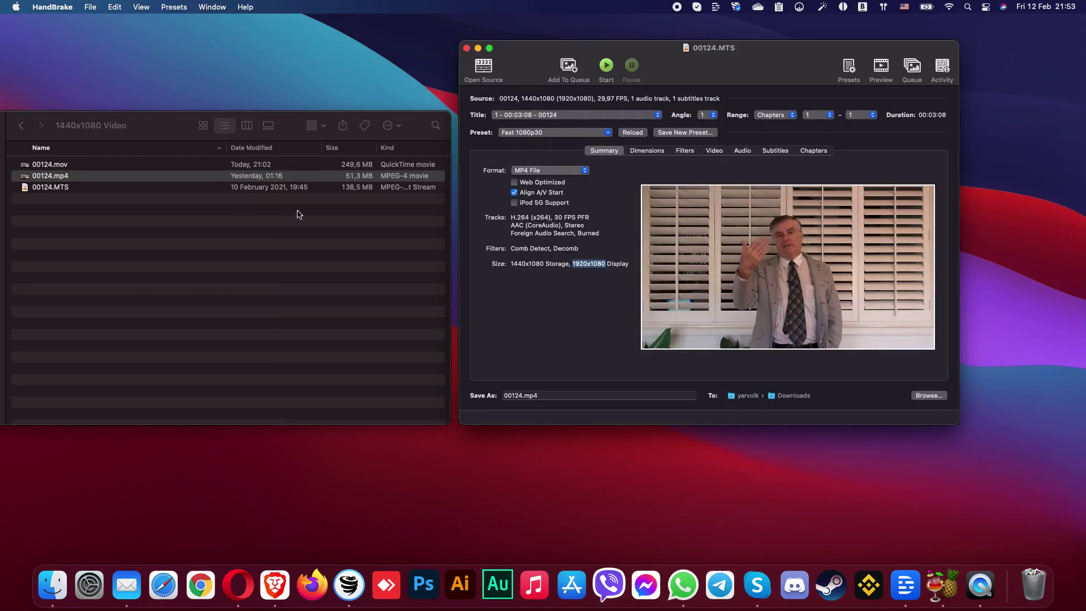
{"action": "left_click", "coordinate": [549, 264]}
{"action": "double_click", "coordinate": [512, 264]}
{"action": "double_click", "coordinate": [579, 264]}
{"action": "left_click", "coordinate": [78, 188]}
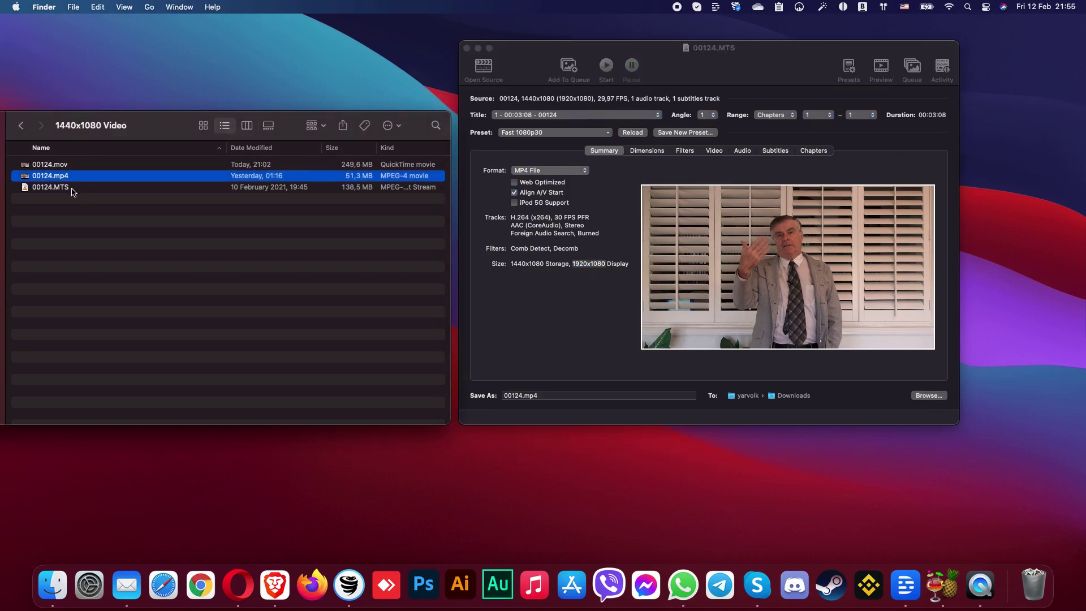
Open 00124.MTS from Finder in QuickTime Player using Open With.
{"action": "left_click", "coordinate": [73, 190]}
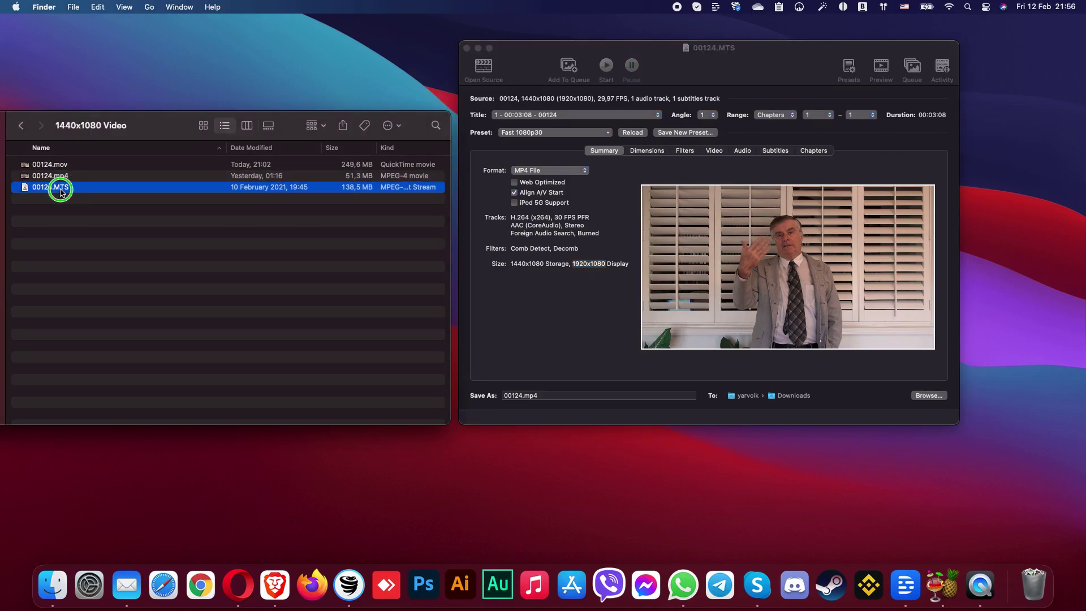
{"action": "right_click", "coordinate": [65, 189]}
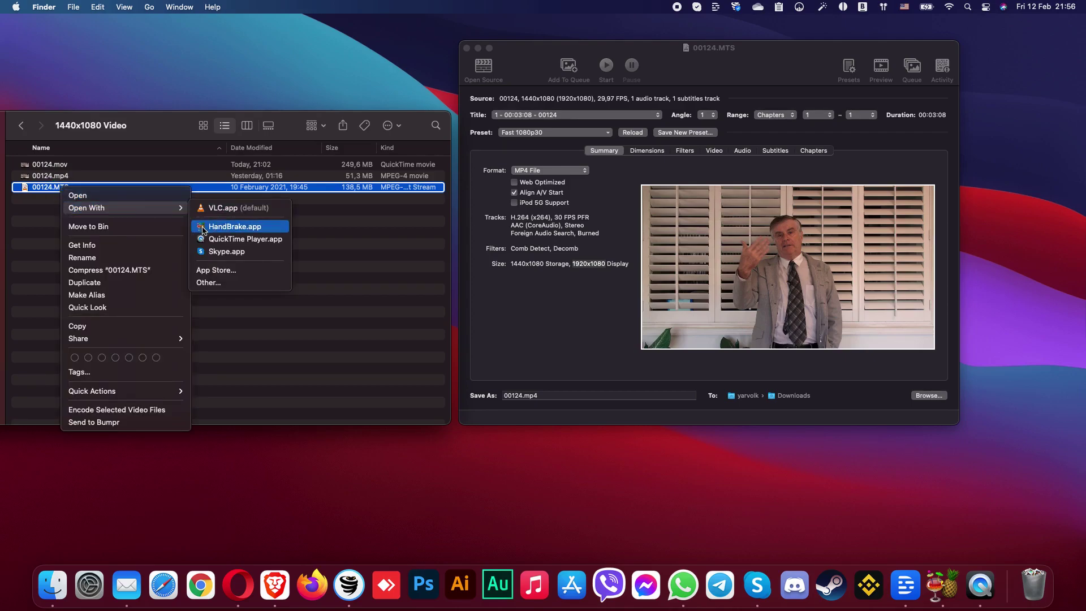
{"action": "left_click", "coordinate": [241, 238]}
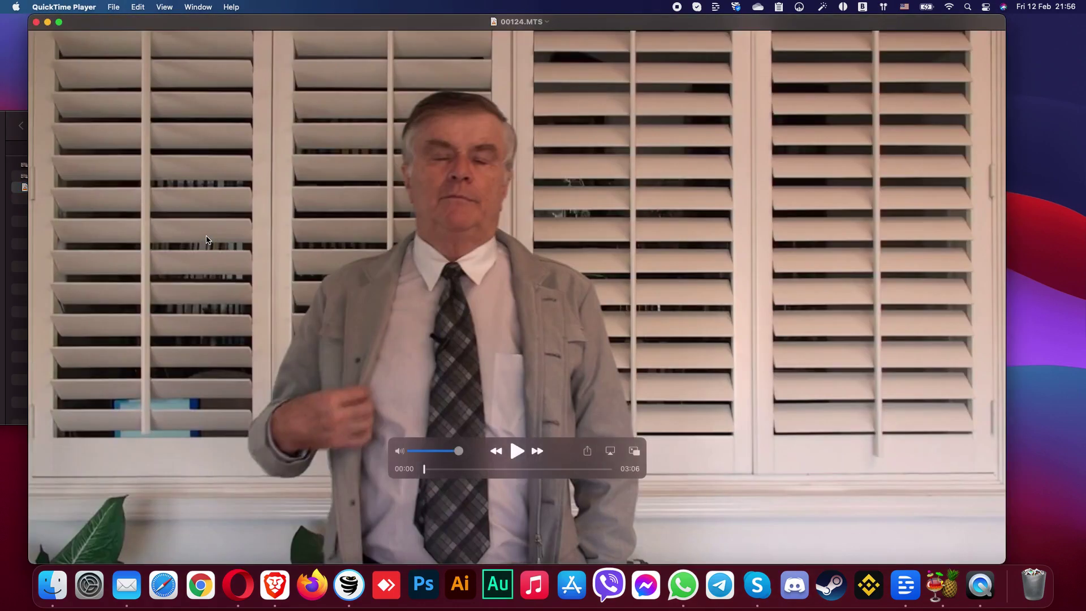
{"action": "left_click", "coordinate": [114, 7]}
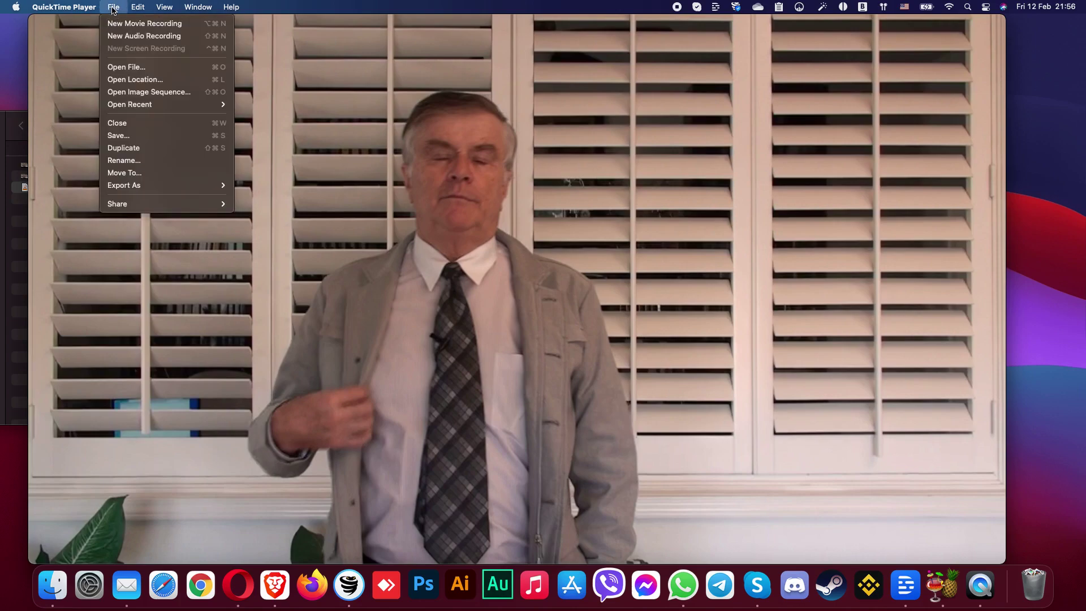
{"action": "mouse_move", "coordinate": [161, 184]}
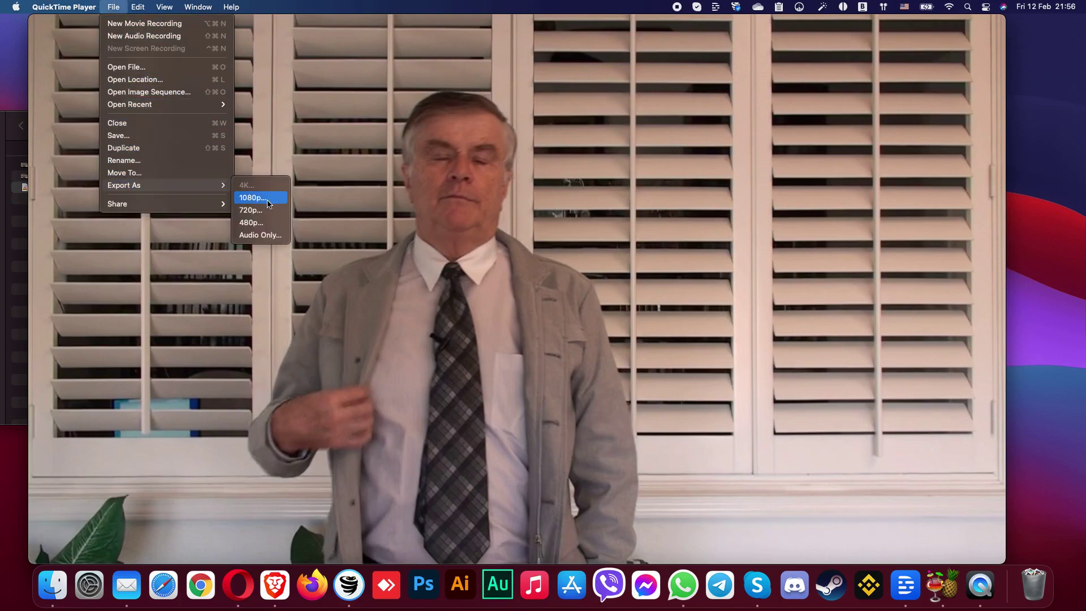
Export the video at 1080p with Greater Compatibility (H.264), saving it as 00124.mov.
{"action": "left_click", "coordinate": [258, 201]}
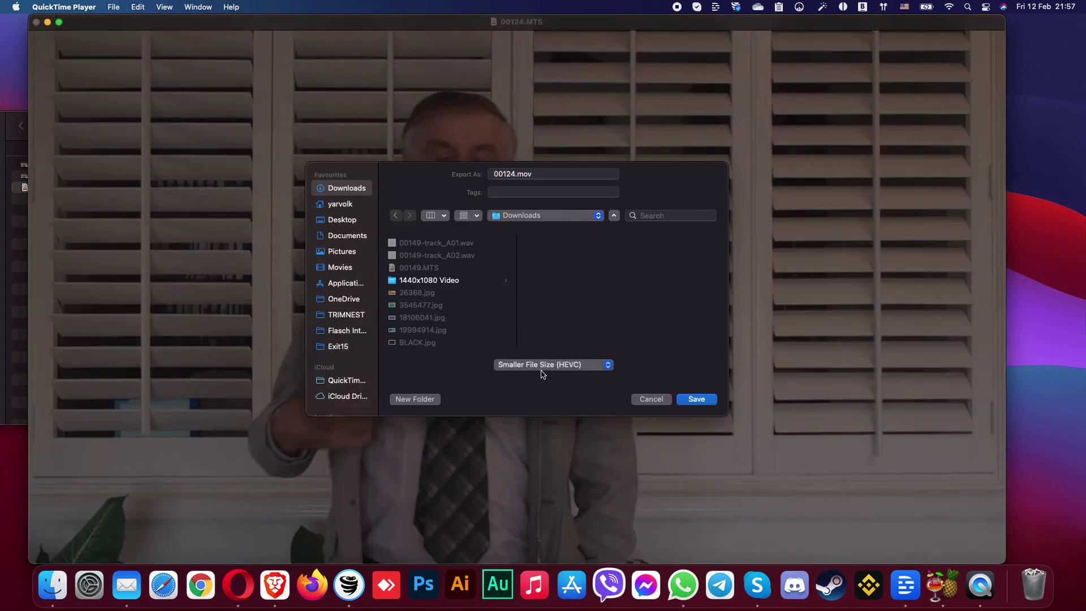
{"action": "left_click", "coordinate": [547, 378]}
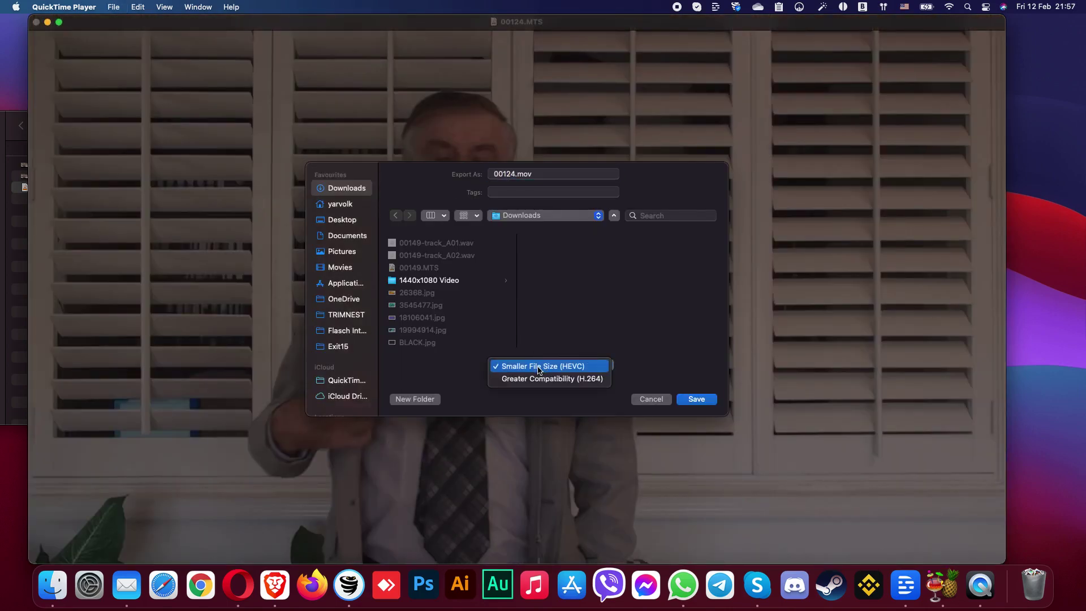
{"action": "left_click", "coordinate": [534, 380]}
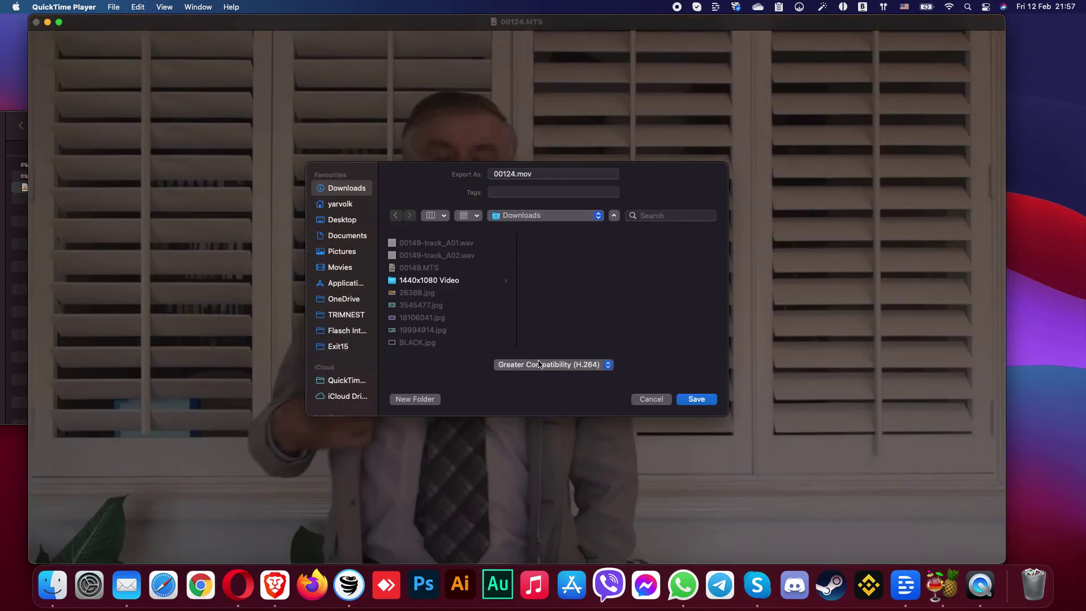
{"action": "left_click", "coordinate": [695, 399]}
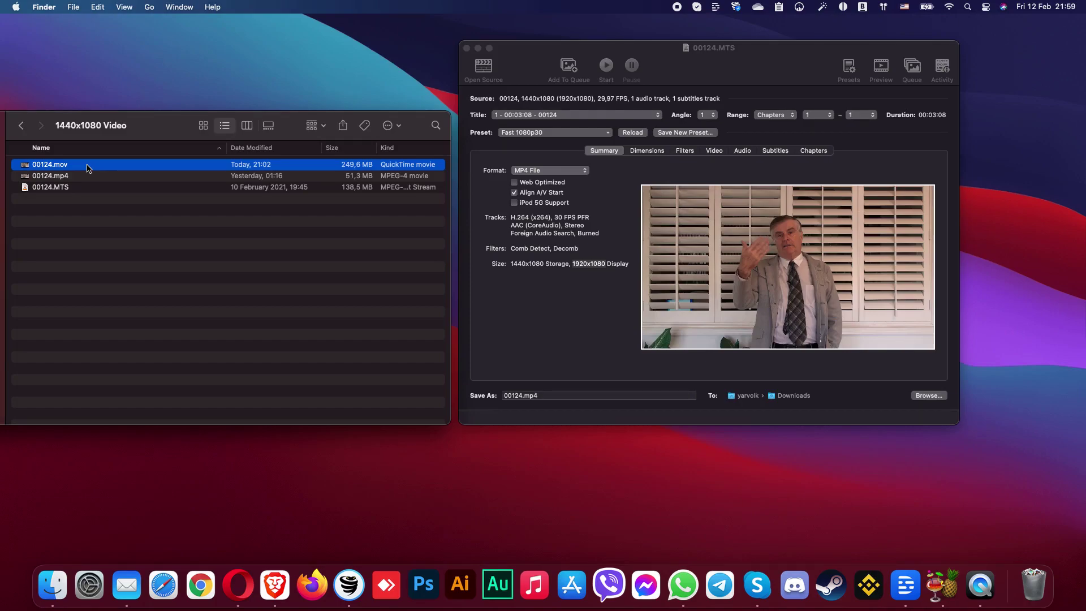
{"action": "right_click", "coordinate": [85, 168]}
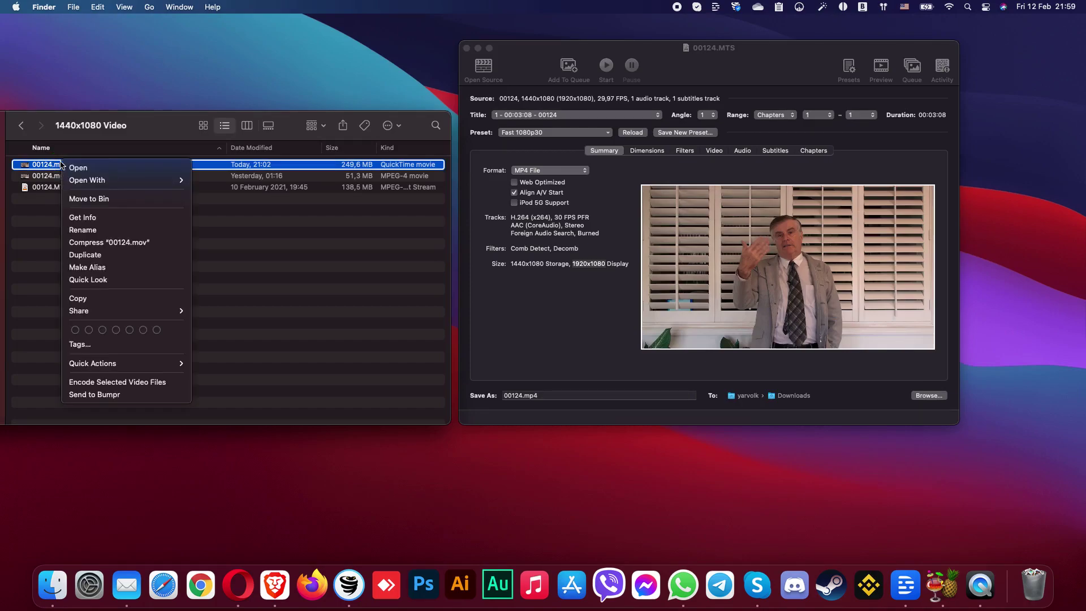
{"action": "left_click", "coordinate": [93, 219]}
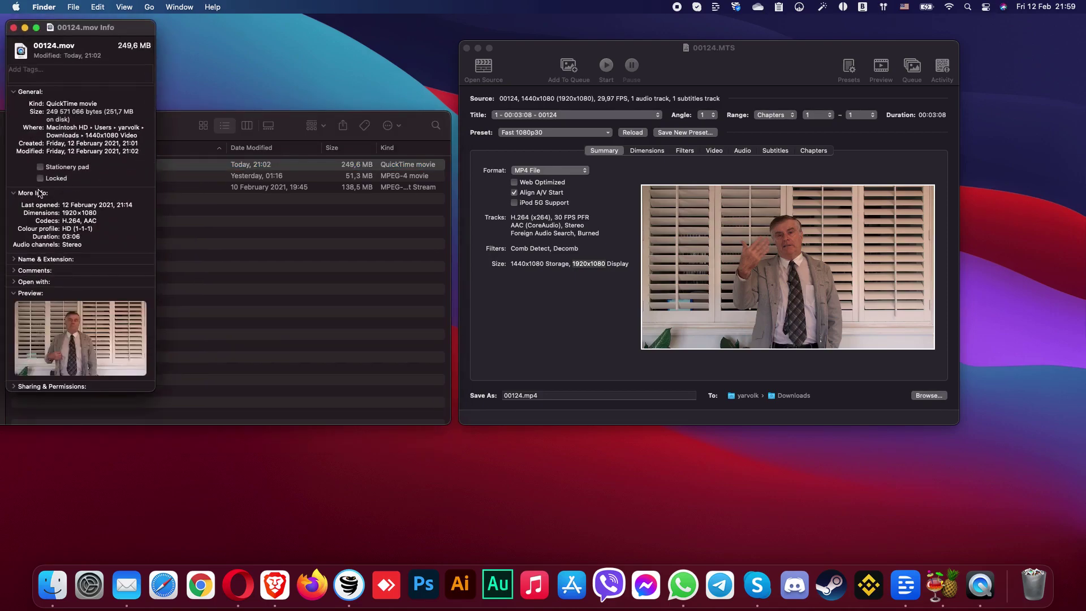
{"action": "double_click", "coordinate": [68, 213]}
{"action": "left_click", "coordinate": [15, 27]}
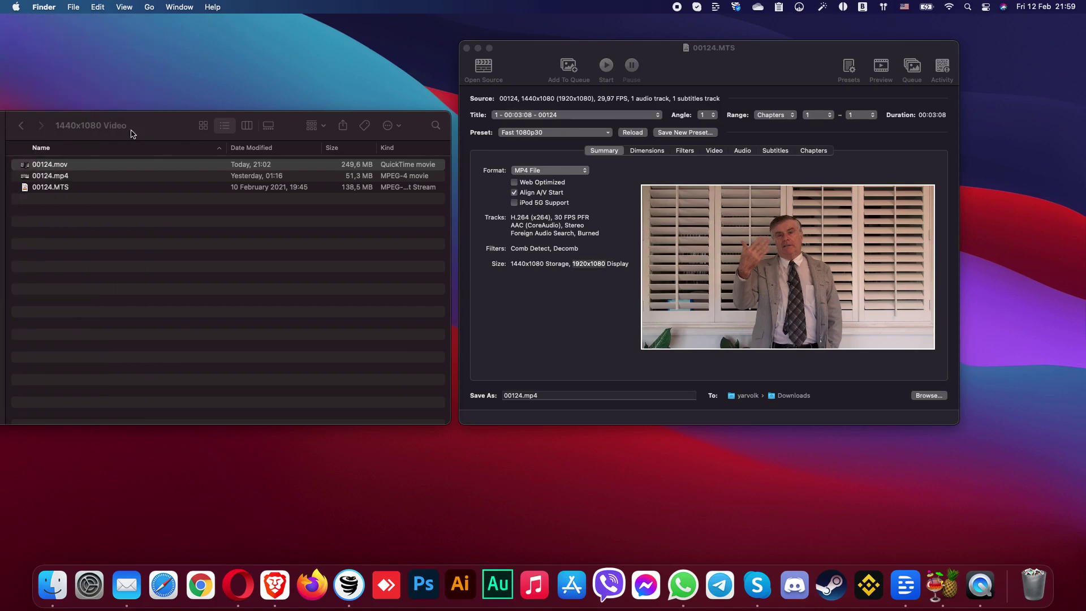
{"action": "left_click", "coordinate": [904, 584]}
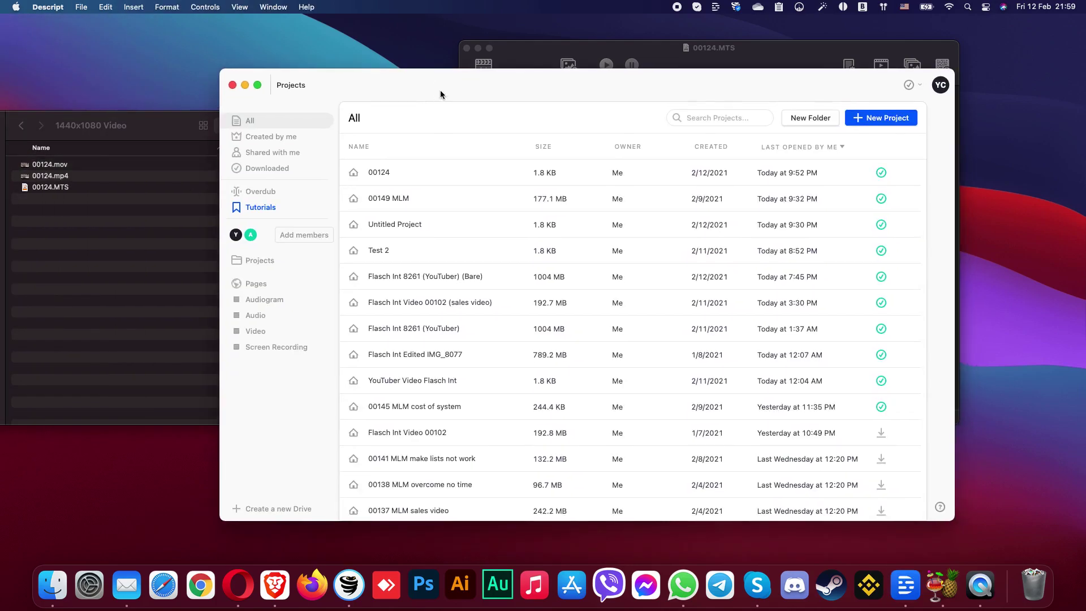
Open the Test 2 project from Descript's Projects list.
{"action": "double_click", "coordinate": [420, 182]}
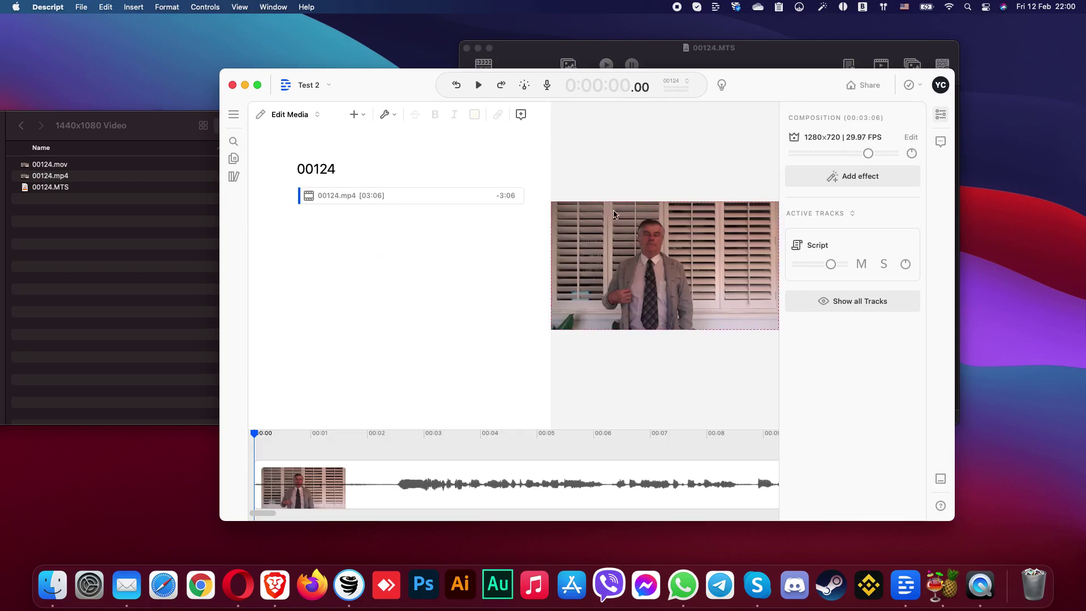